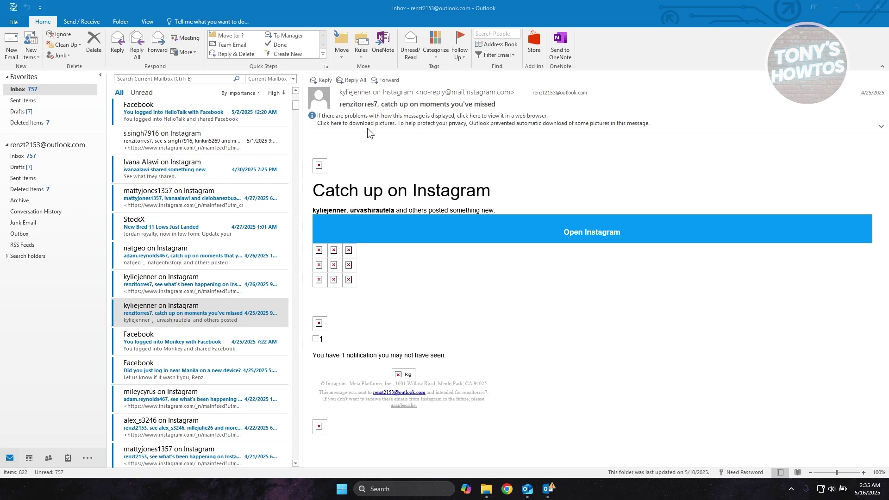
- Request the Instagram email's blocked pictures, then open the Trust Center page of Outlook Options
click(397, 123)
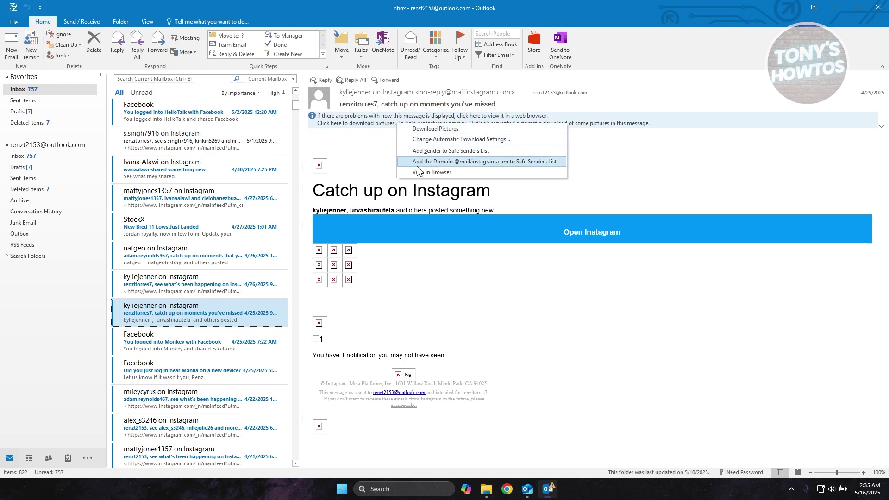
click(436, 129)
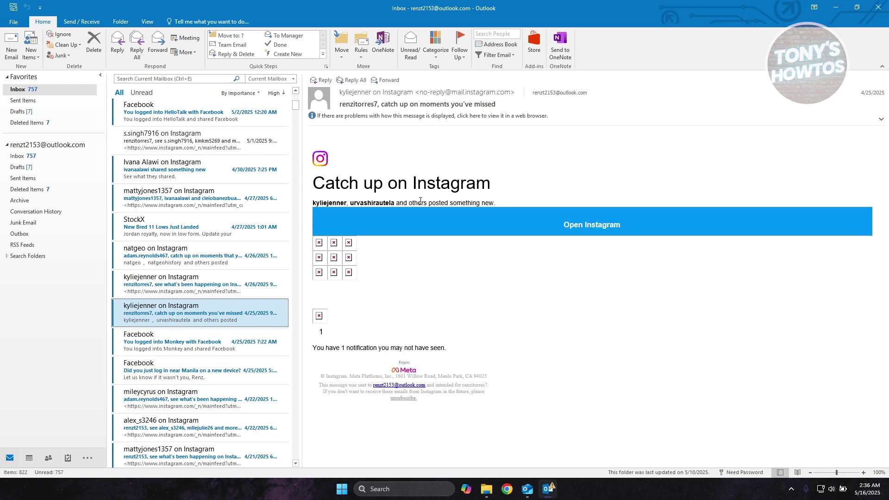
click(14, 21)
click(23, 160)
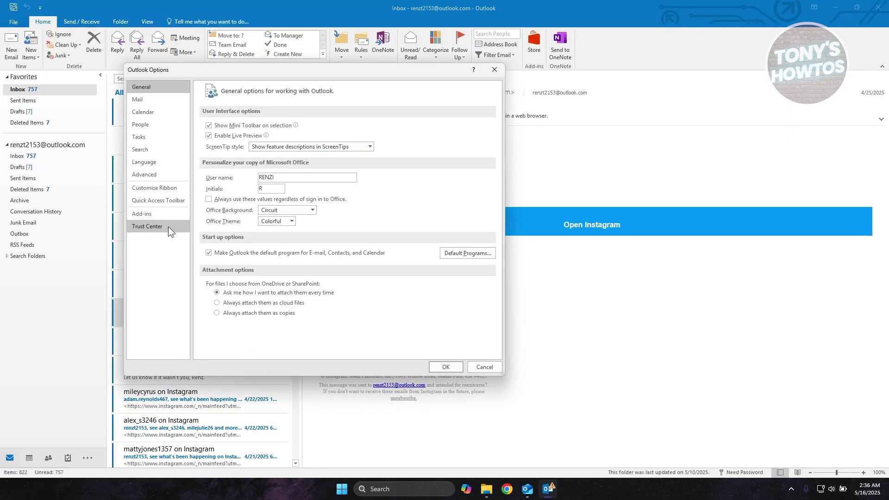
click(167, 227)
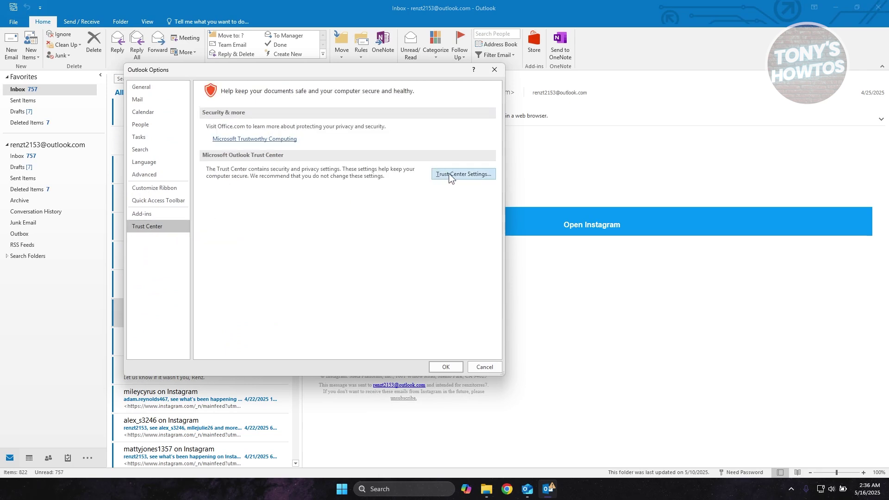
- Turn off 'Don't download pictures automatically in HTML e-mail messages or RSS items' and save both dialogs
click(461, 175)
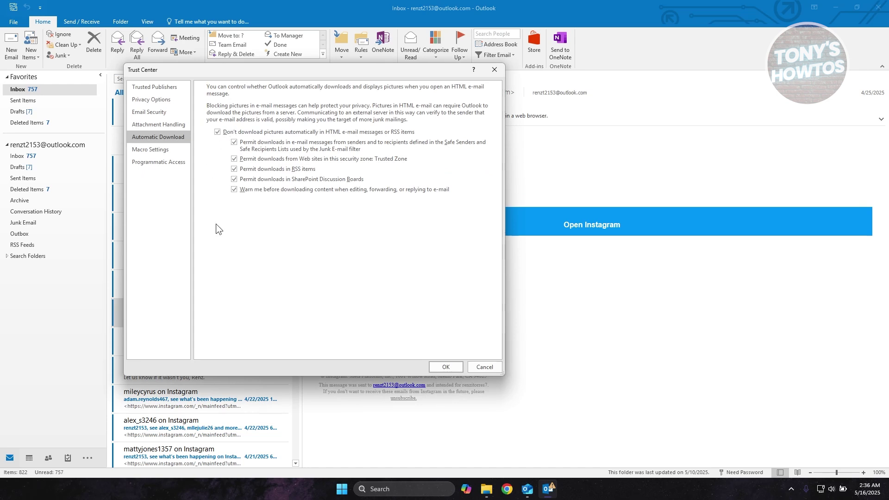
click(217, 133)
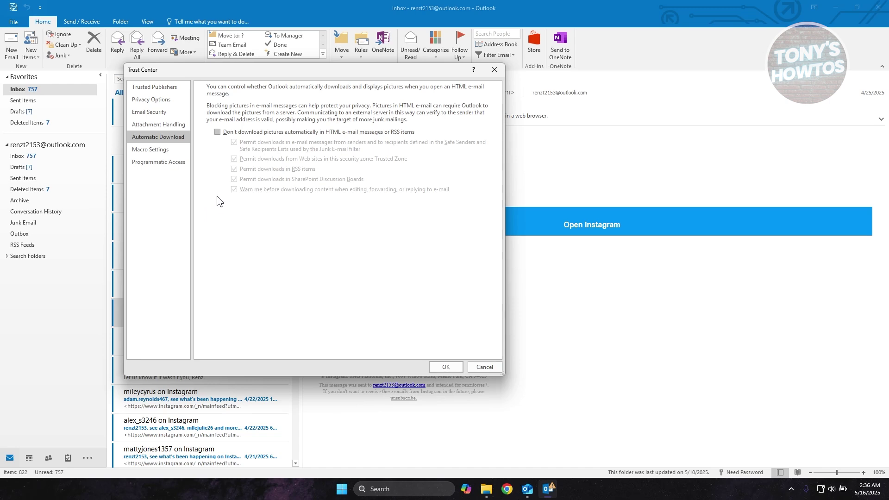
click(446, 369)
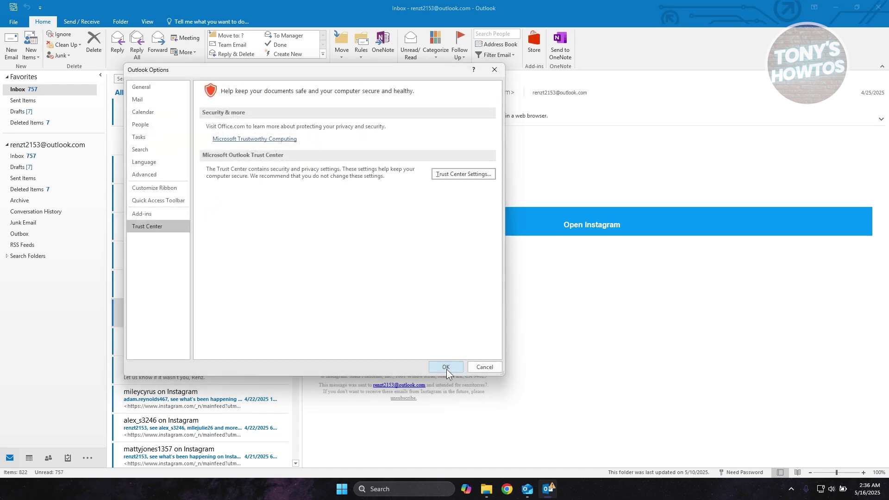
click(448, 367)
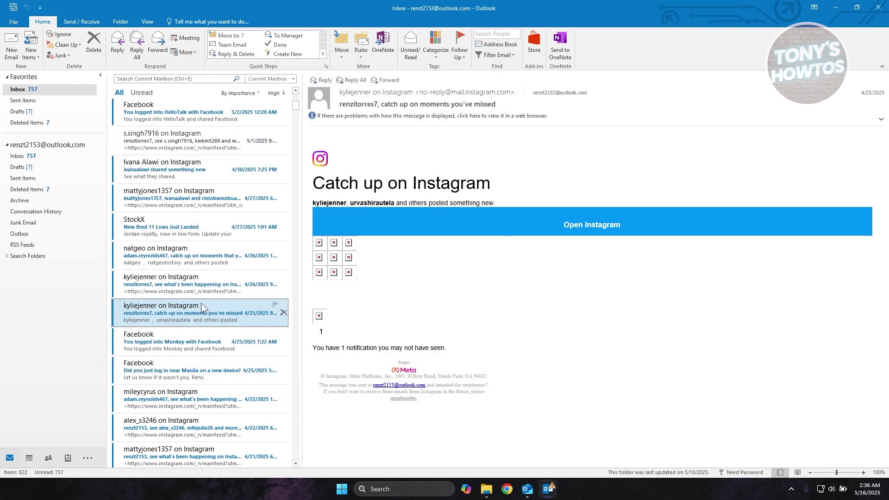